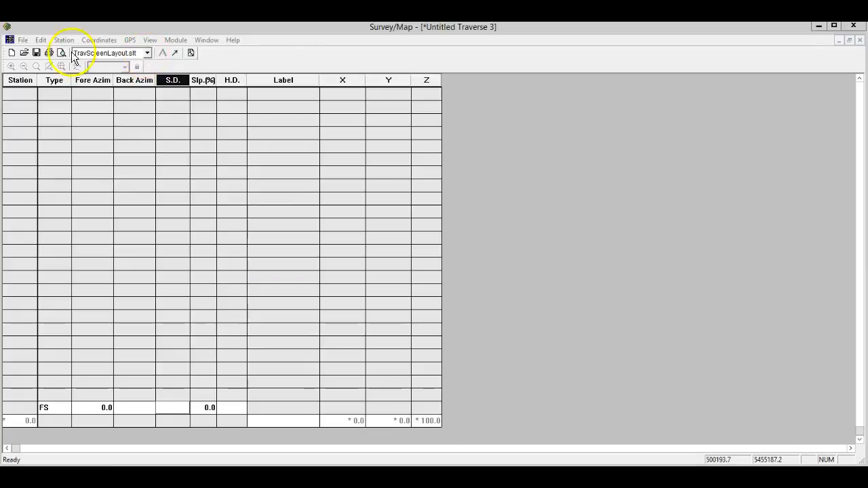
{"action": "left_click", "coordinate": [25, 41]}
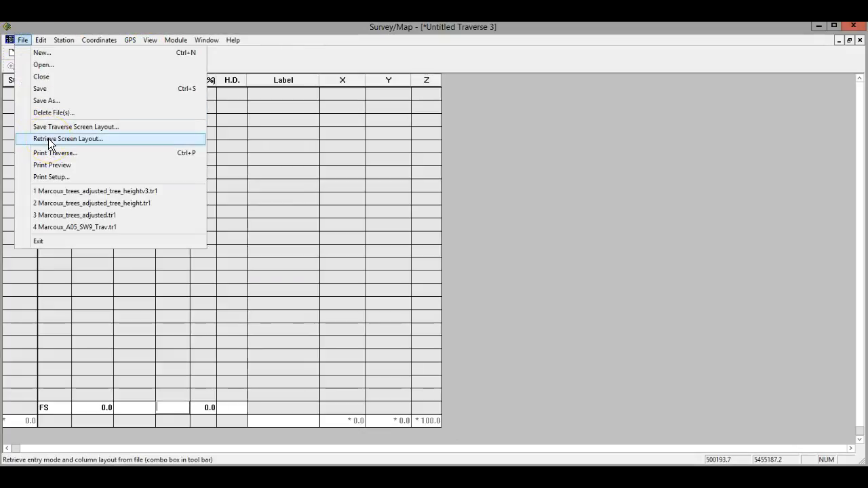
{"action": "left_click", "coordinate": [489, 102]}
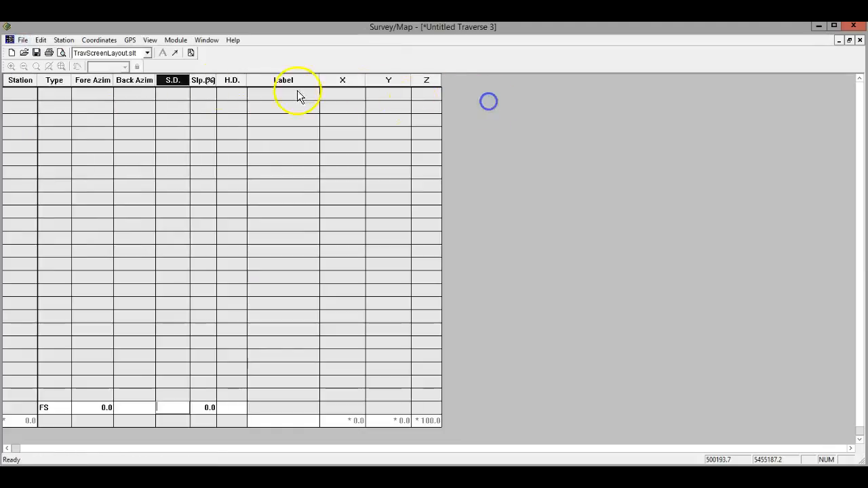
{"action": "left_click", "coordinate": [147, 52]}
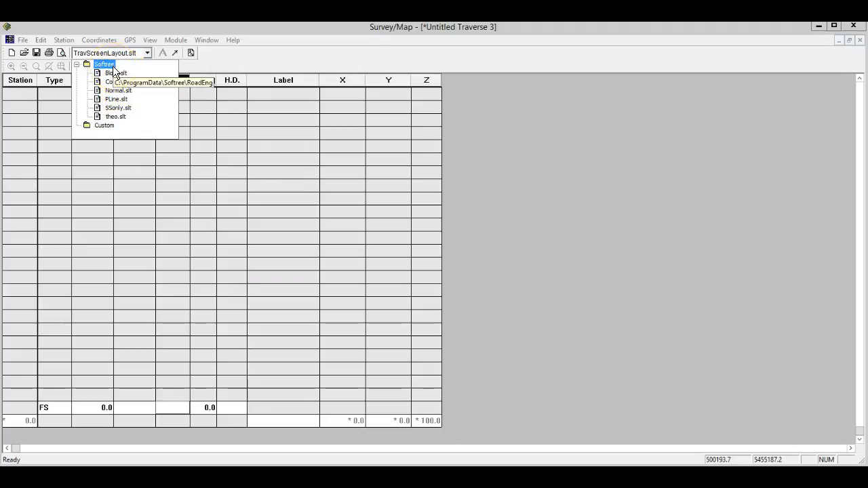
{"action": "left_click", "coordinate": [474, 133]}
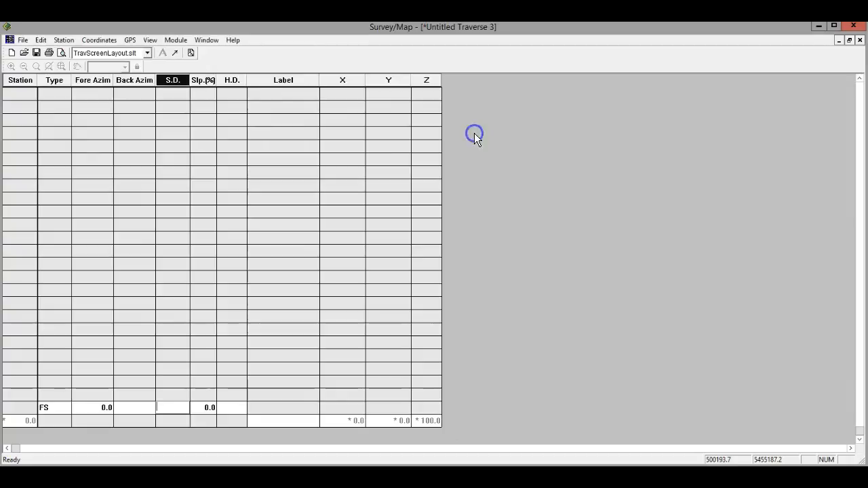
- Enter the first FS shot with fore azimuth 45, slope distance 45 and slope 13%
{"action": "left_click", "coordinate": [63, 409]}
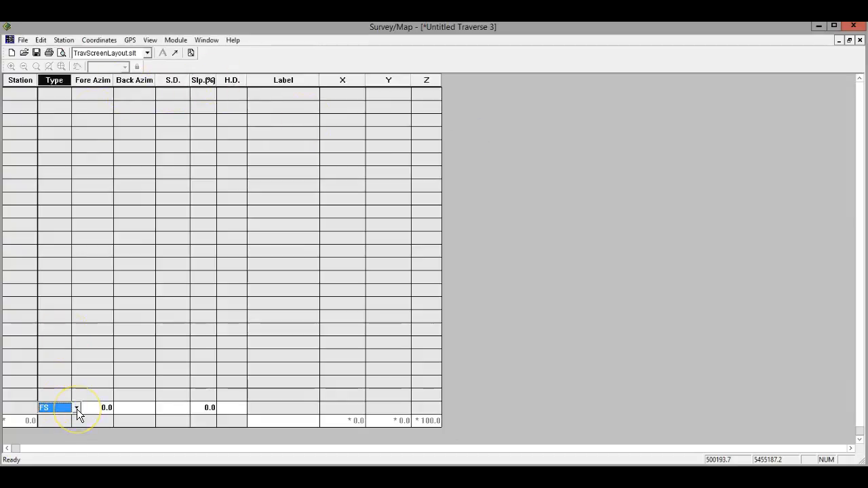
{"action": "key", "text": "Tab"}
{"action": "type", "text": "45"}
{"action": "key", "text": "Tab"}
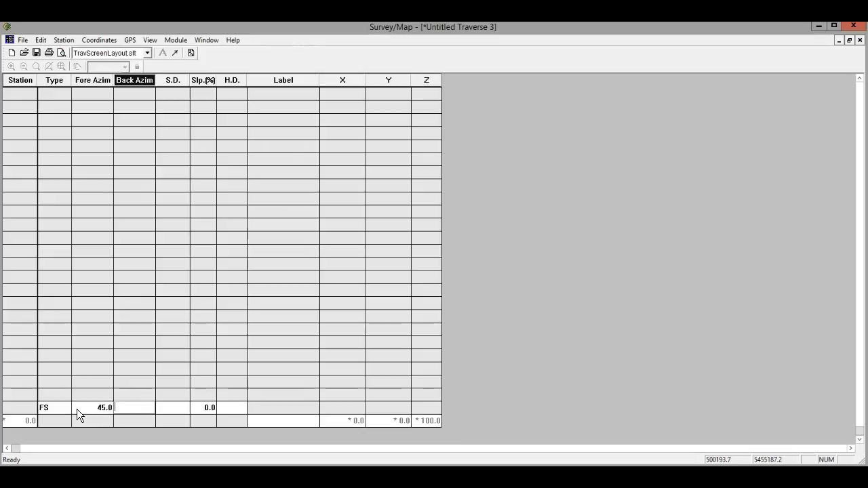
{"action": "key", "text": "Tab"}
{"action": "type", "text": "45"}
{"action": "key", "text": "Tab"}
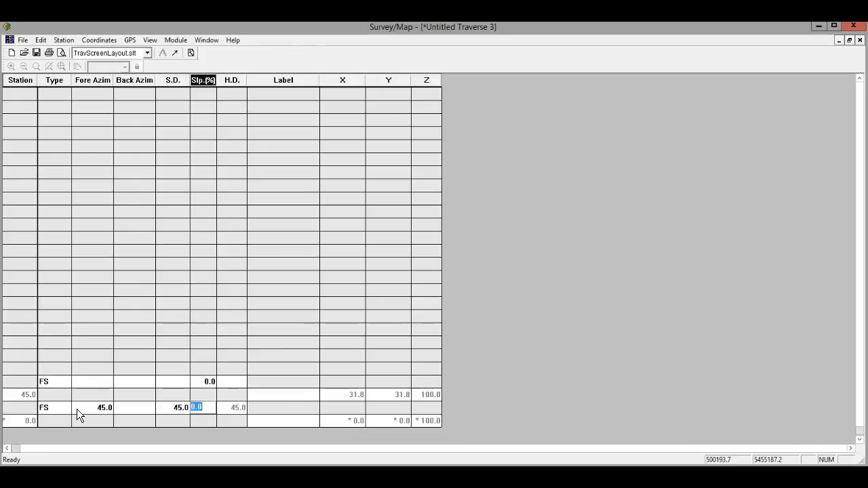
{"action": "type", "text": "13"}
{"action": "key", "text": "Tab"}
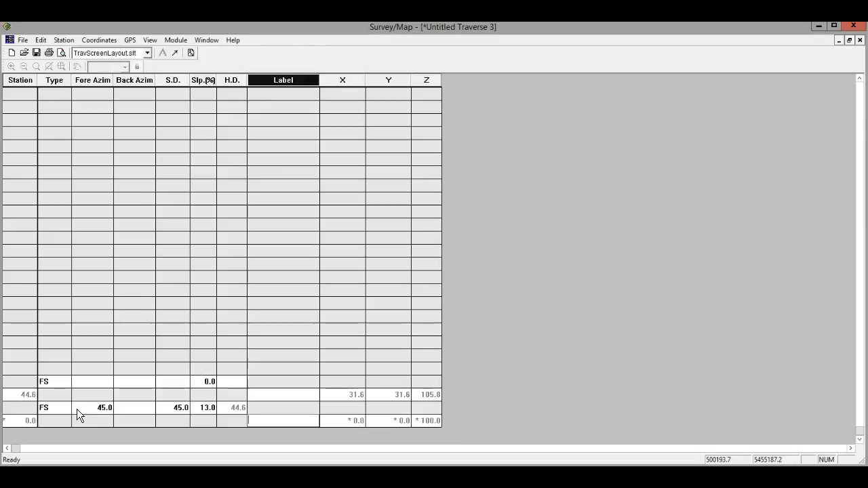
- Label the starting station at 0.0 as POC
{"action": "type", "text": "skidders"}
{"action": "key", "text": "BackSpace"}
{"action": "key", "text": "BackSpace"}
{"action": "key", "text": "BackSpace"}
{"action": "key", "text": "BackSpace"}
{"action": "key", "text": "BackSpace"}
{"action": "key", "text": "BackSpace"}
{"action": "key", "text": "BackSpace"}
{"action": "key", "text": "BackSpace"}
{"action": "type", "text": "tree"}
{"action": "key", "text": "BackSpace"}
{"action": "key", "text": "BackSpace"}
{"action": "type", "text": "P0"}
{"action": "key", "text": "Return"}
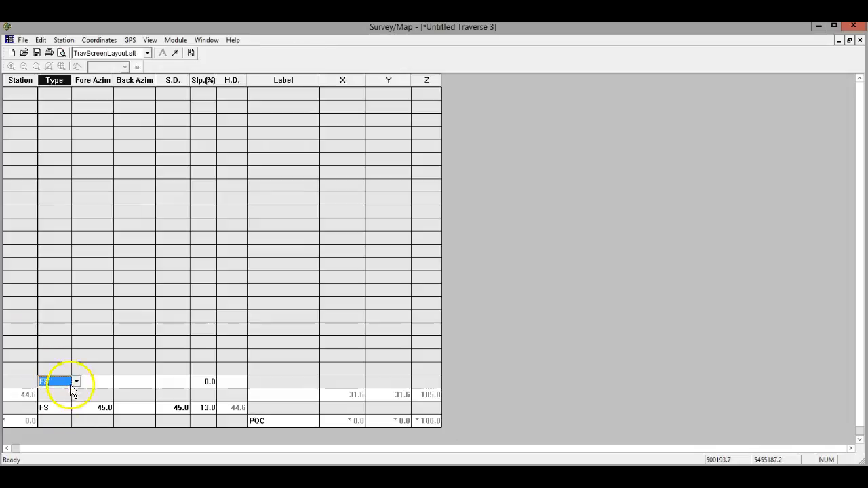
- Set the second shot's type to RS and enter 32 as its fore azimuth
{"action": "key", "text": "b"}
{"action": "key", "text": "Return"}
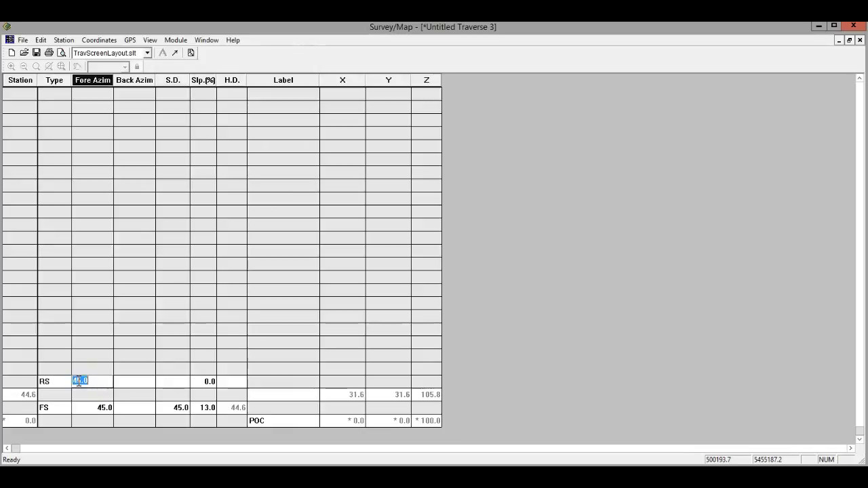
{"action": "key", "text": "BackSpace"}
{"action": "type", "text": "32"}
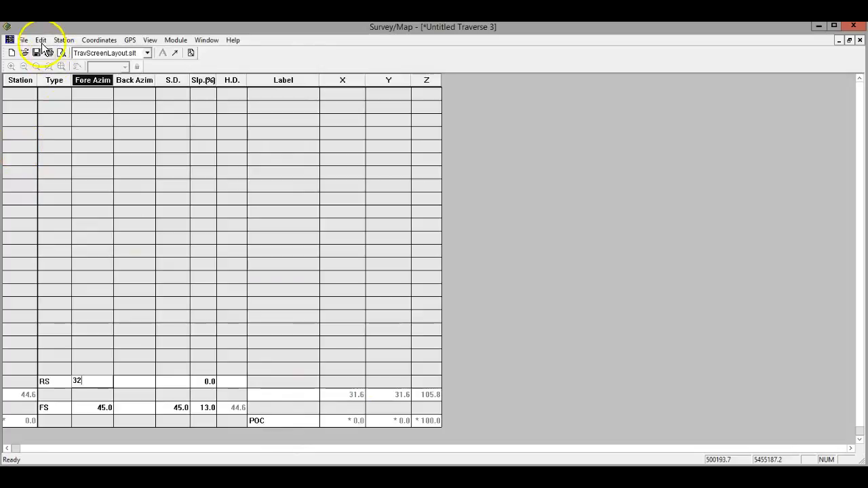
- In the traverse entry column layout, start a new attribute column named Tree_Sp
{"action": "left_click", "coordinate": [20, 40]}
{"action": "mouse_move", "coordinate": [61, 45]}
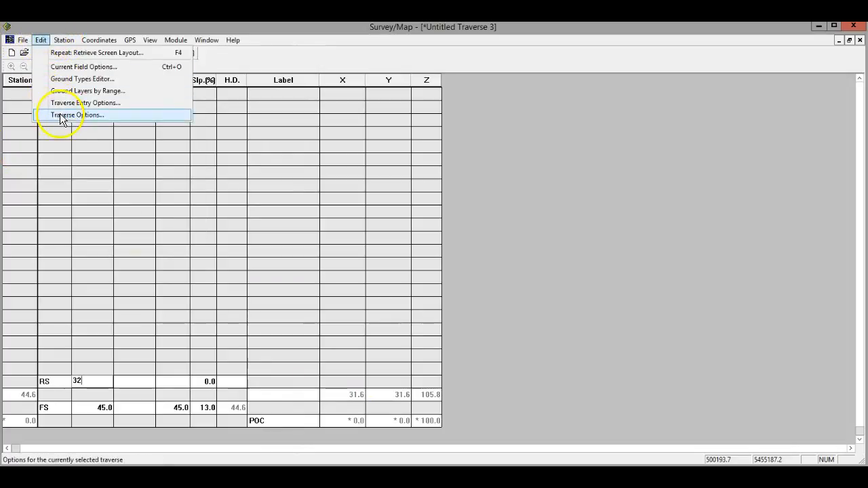
{"action": "left_click", "coordinate": [65, 104]}
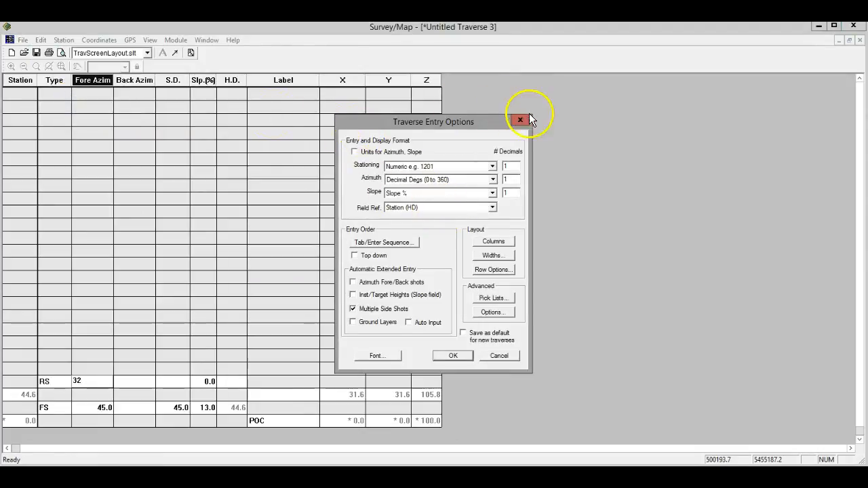
{"action": "left_click", "coordinate": [494, 243]}
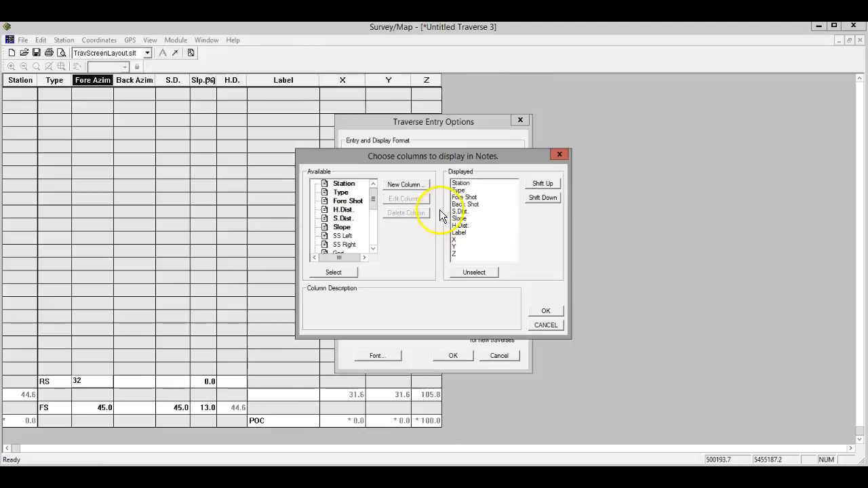
{"action": "left_click", "coordinate": [408, 184]}
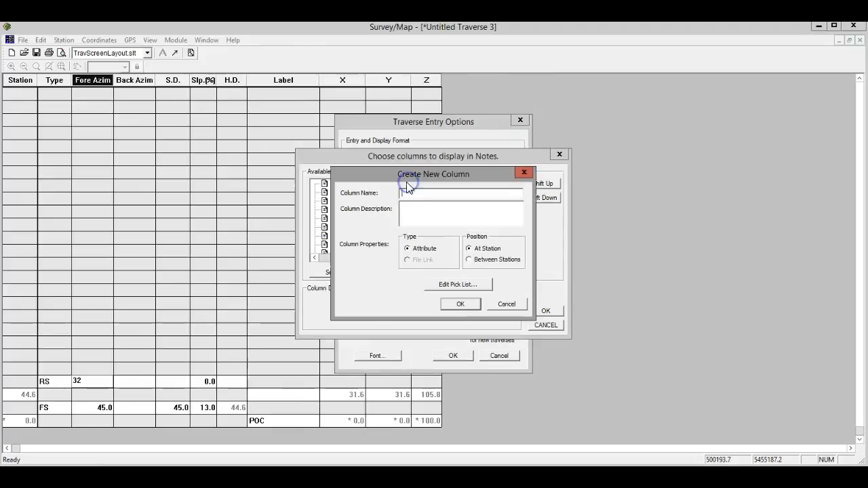
{"action": "type", "text": "Tree_Sp"}
- Give the Tree_Sp column a pick list with the items Cw, Fd and Hw, and create the column at stations
{"action": "left_click", "coordinate": [460, 285]}
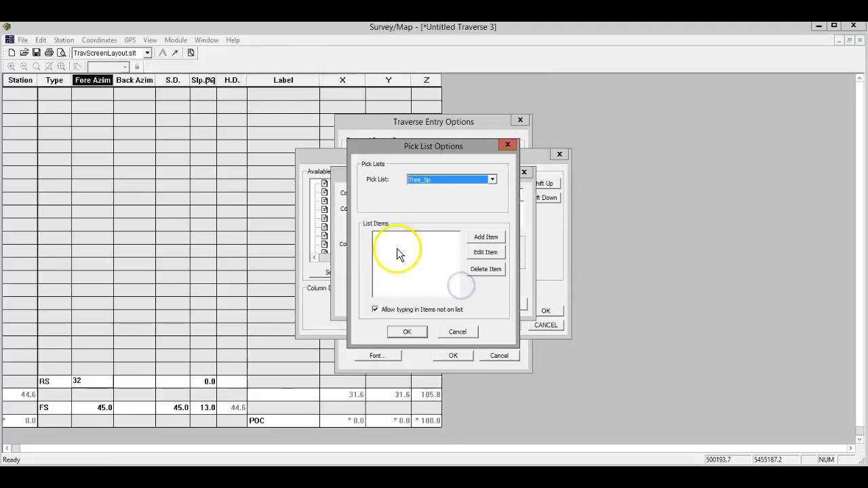
{"action": "left_click", "coordinate": [481, 237]}
{"action": "type", "text": "Cw"}
{"action": "left_click", "coordinate": [485, 237]}
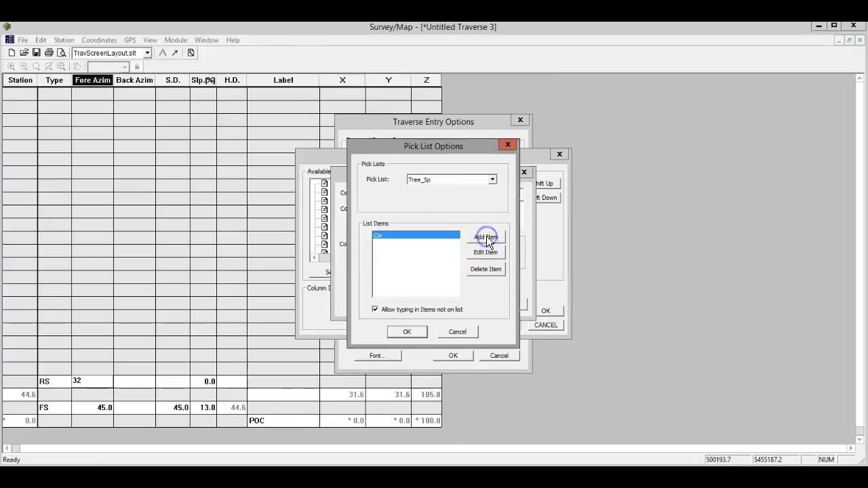
{"action": "type", "text": "Fd"}
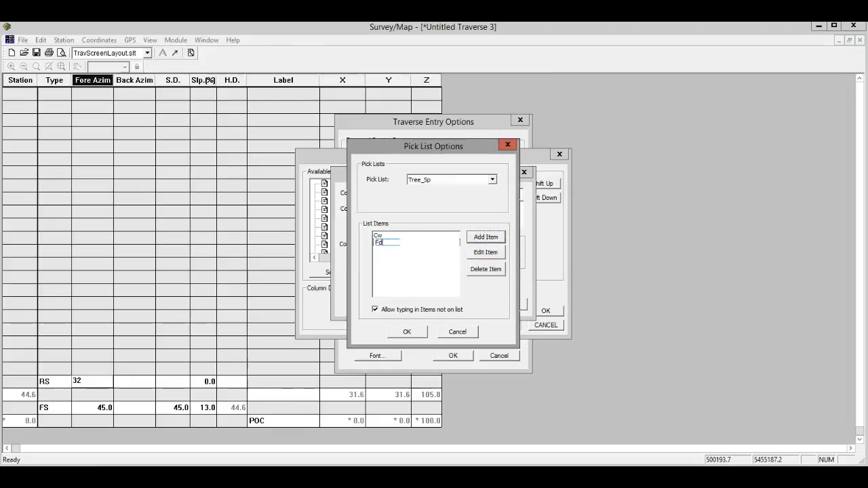
{"action": "left_click", "coordinate": [487, 237]}
{"action": "type", "text": "H"}
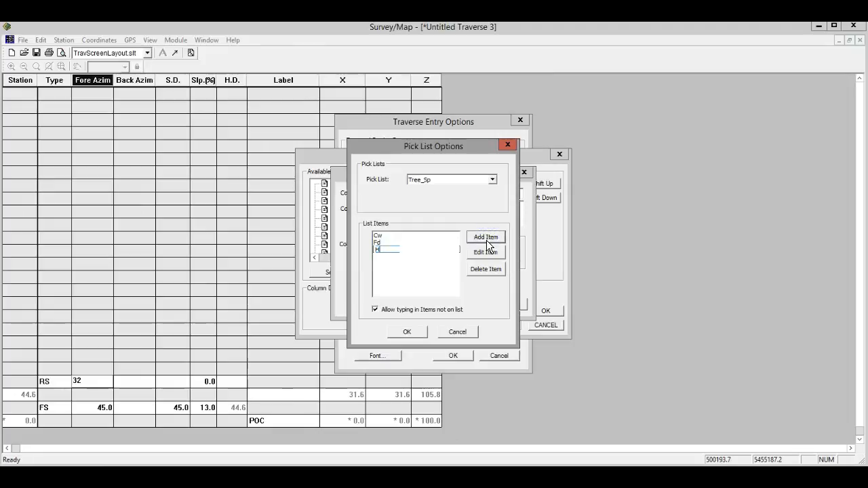
{"action": "type", "text": "w"}
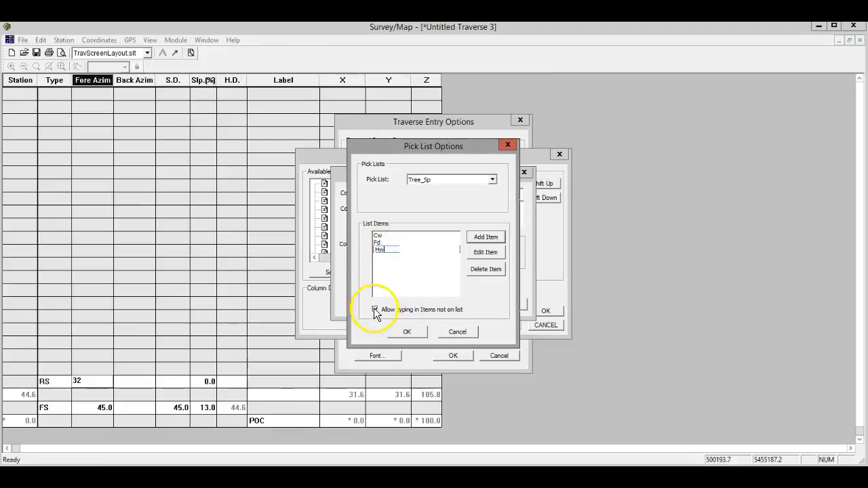
{"action": "left_click", "coordinate": [413, 332]}
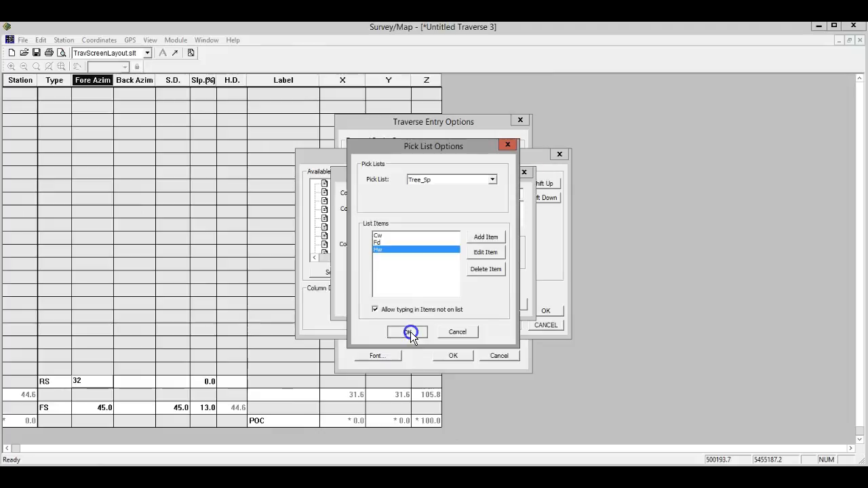
{"action": "left_click", "coordinate": [410, 332]}
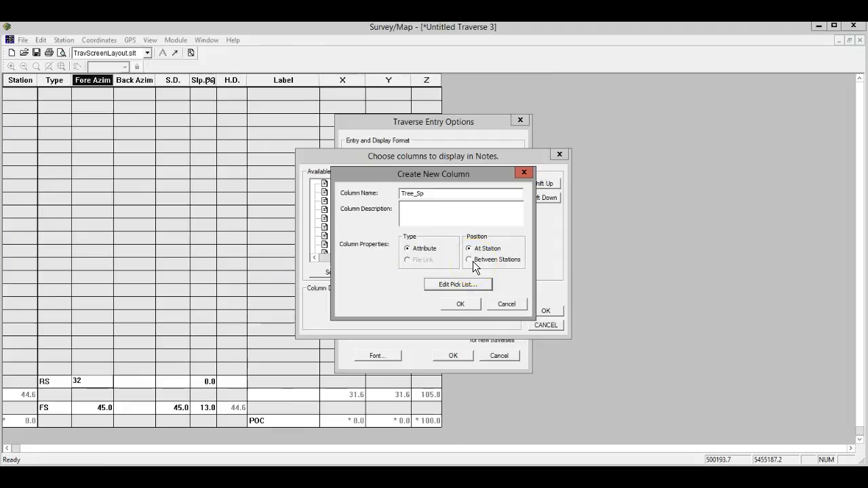
{"action": "left_click", "coordinate": [466, 304]}
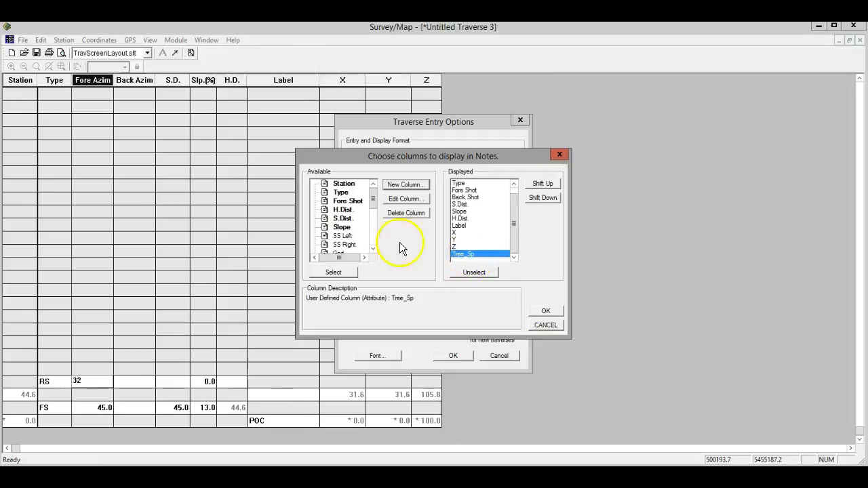
- Create a second attribute column named Tree_Ht and apply the new column layout to the traverse
{"action": "left_click", "coordinate": [405, 183]}
{"action": "type", "text": "tree"}
{"action": "key", "text": "BackSpace"}
{"action": "type", "text": "Tree_Ht"}
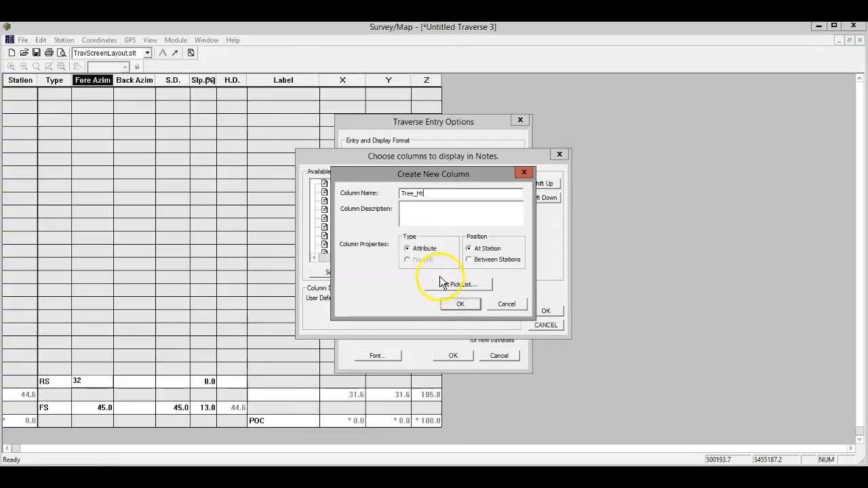
{"action": "left_click", "coordinate": [460, 304]}
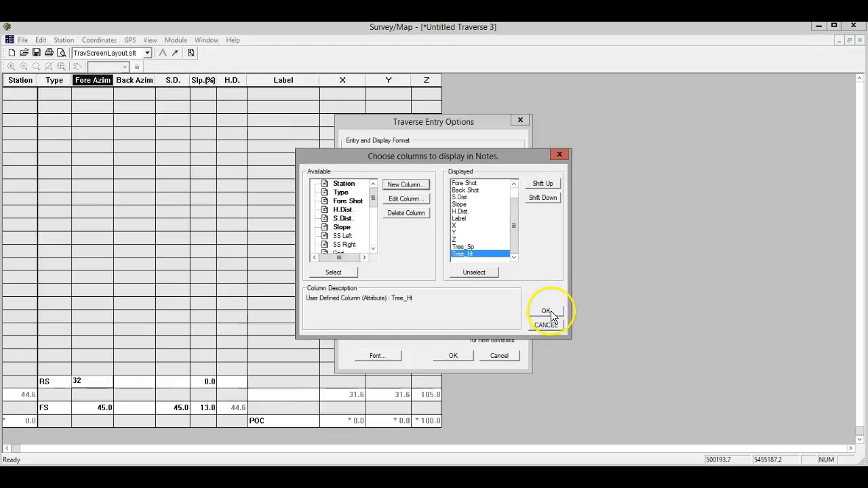
{"action": "left_click", "coordinate": [547, 311]}
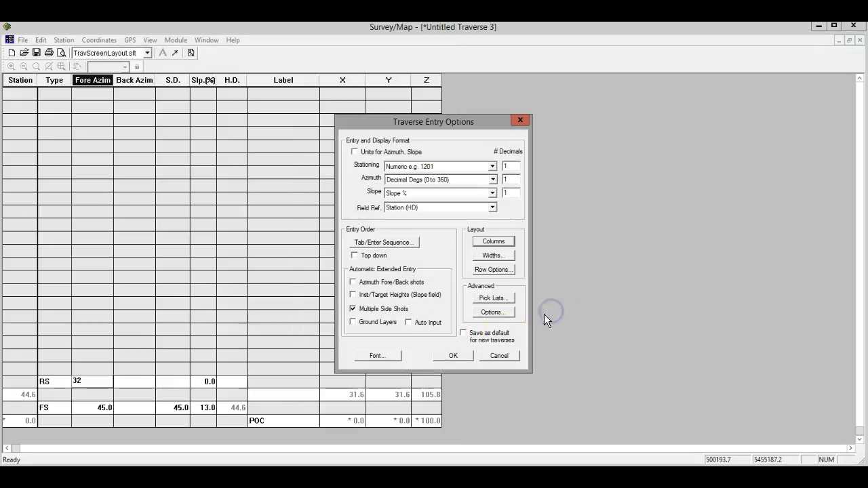
{"action": "left_click", "coordinate": [452, 356]}
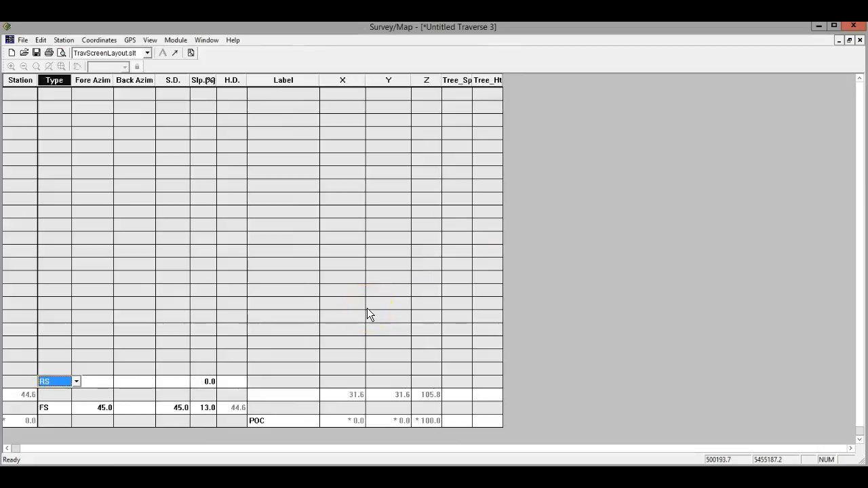
- Set the RS shot's fore azimuth to 34 and try to move on through its remaining fields without a distance
{"action": "key", "text": "Tab"}
{"action": "type", "text": "34"}
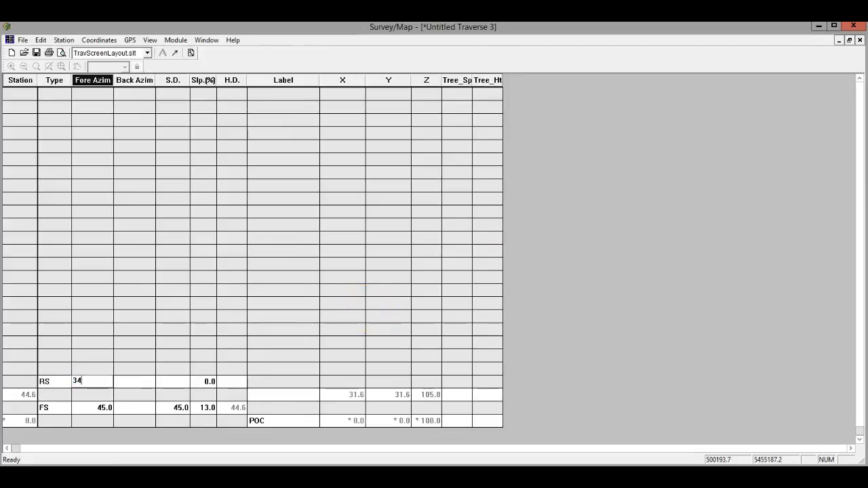
{"action": "key", "text": "Tab"}
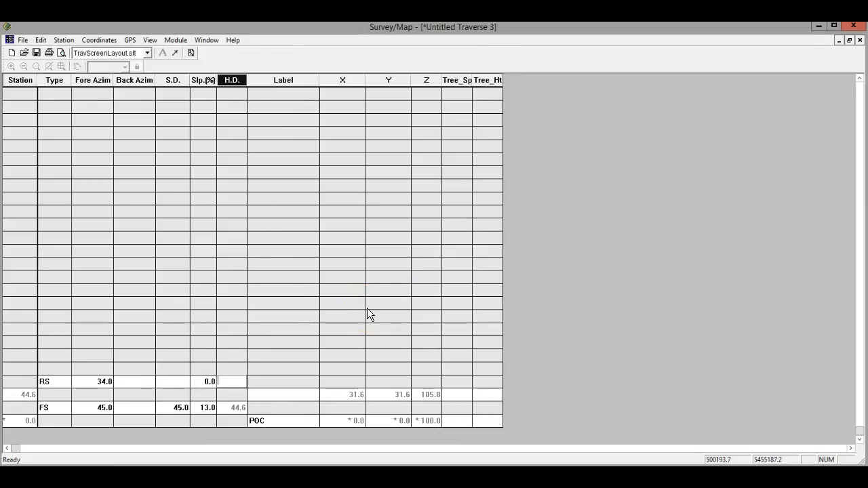
{"action": "key", "text": "Tab"}
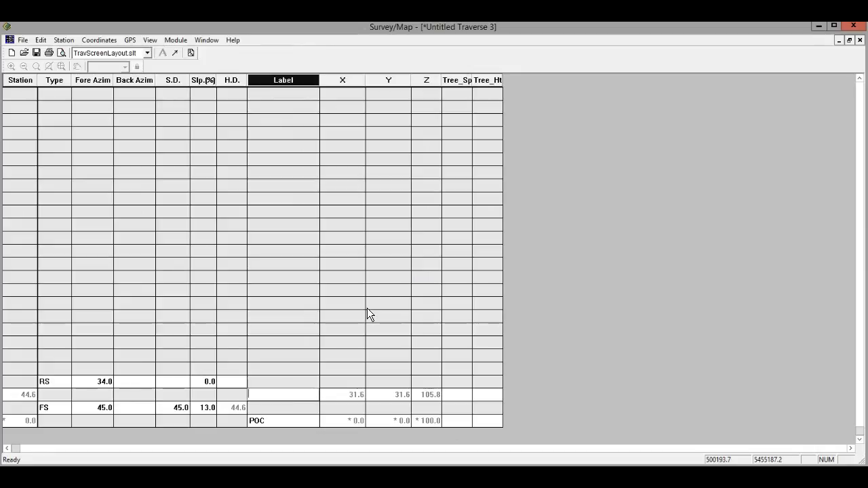
{"action": "key", "text": "Tab"}
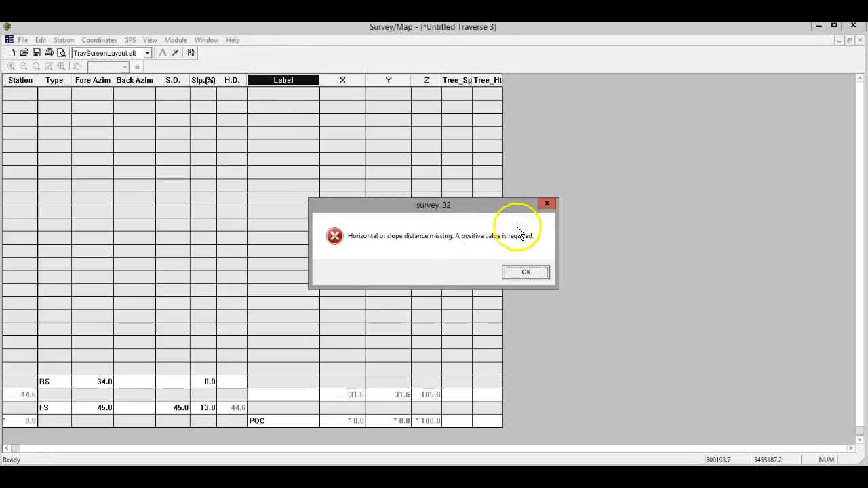
{"action": "left_click", "coordinate": [526, 272]}
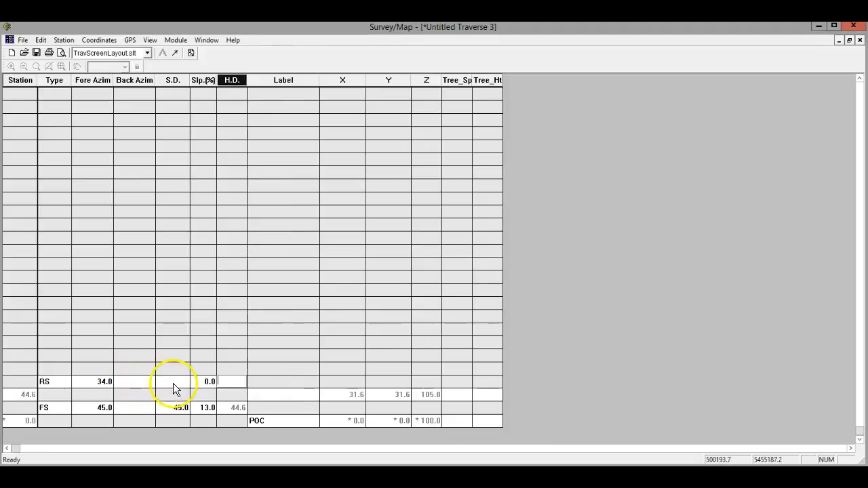
- In the traverse's data entry order, add Type and move it to the start of the sequence
{"action": "left_click", "coordinate": [41, 40]}
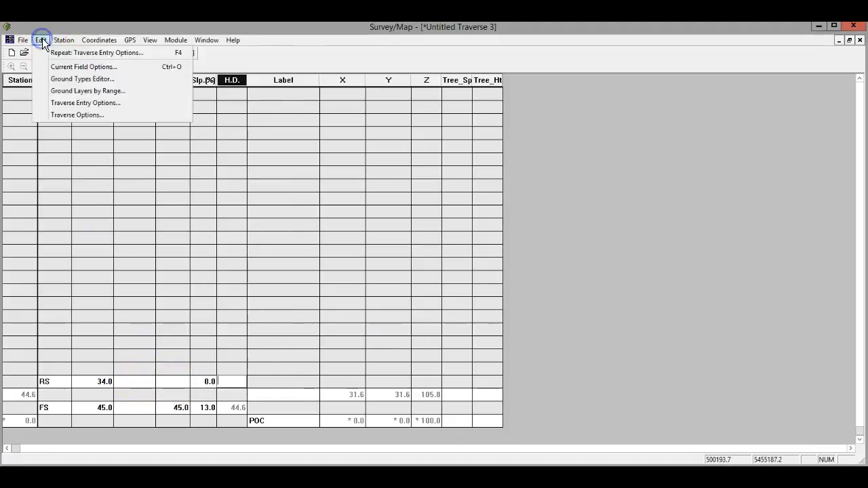
{"action": "left_click", "coordinate": [56, 102]}
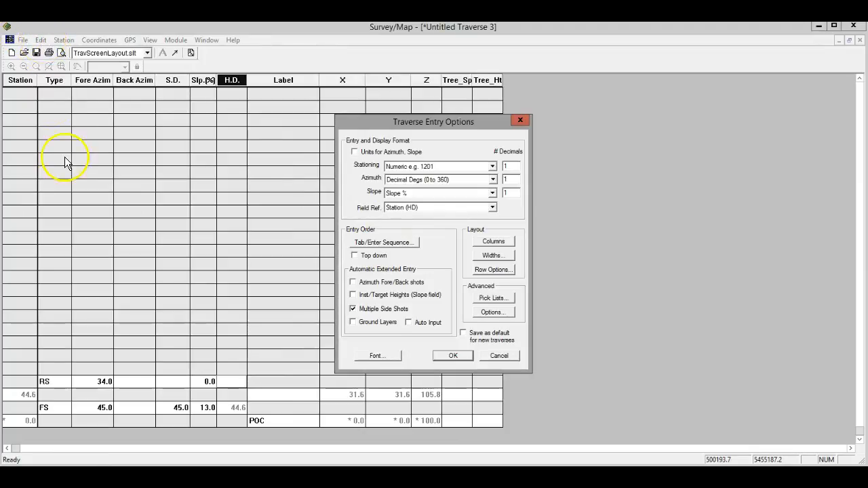
{"action": "left_click", "coordinate": [376, 242]}
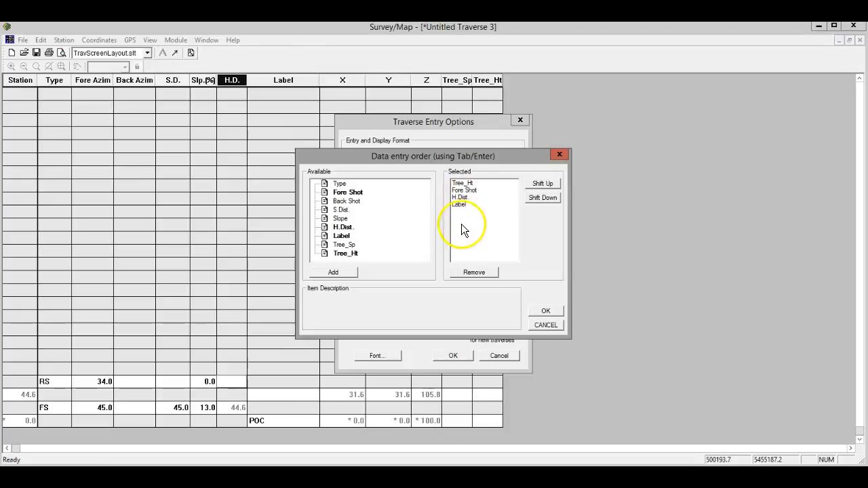
{"action": "left_click", "coordinate": [339, 183]}
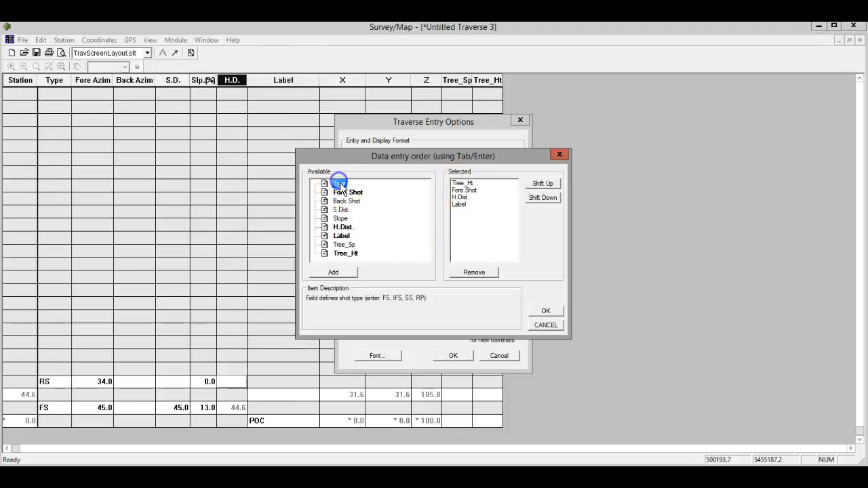
{"action": "left_click", "coordinate": [333, 272]}
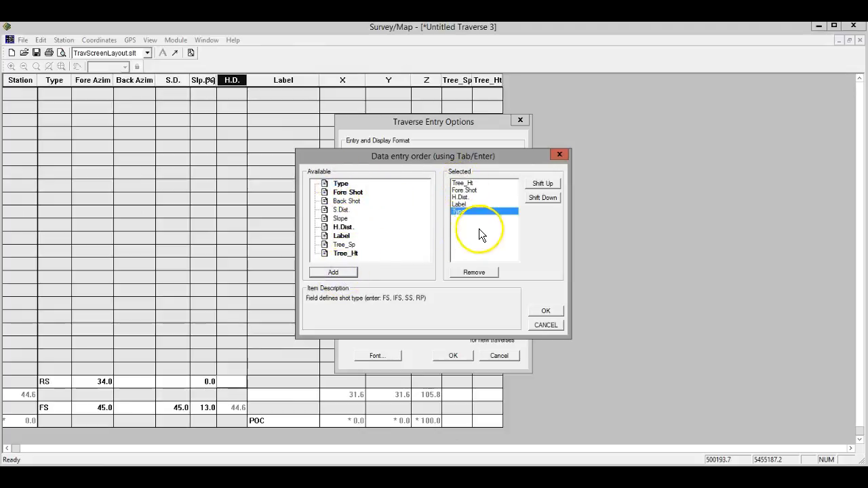
{"action": "left_click", "coordinate": [533, 184]}
{"action": "left_click", "coordinate": [533, 184]}
{"action": "left_click", "coordinate": [533, 184]}
{"action": "left_click", "coordinate": [533, 184]}
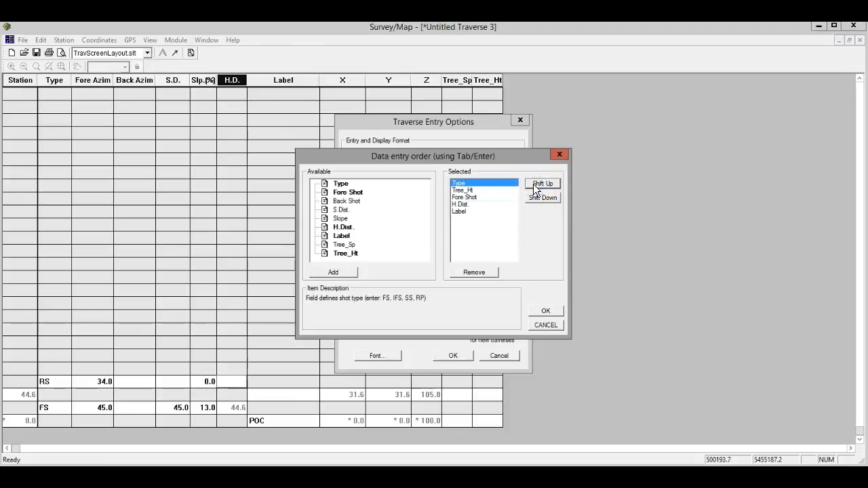
- Move Fore Shot to directly after Type in the entry order, and add Back Shot directly after Fore Shot
{"action": "left_click", "coordinate": [346, 193]}
{"action": "left_click", "coordinate": [471, 197]}
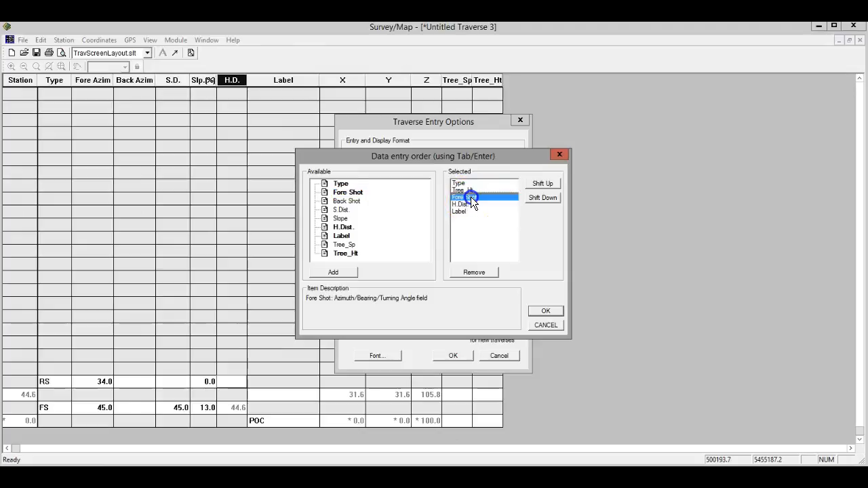
{"action": "left_click", "coordinate": [540, 183]}
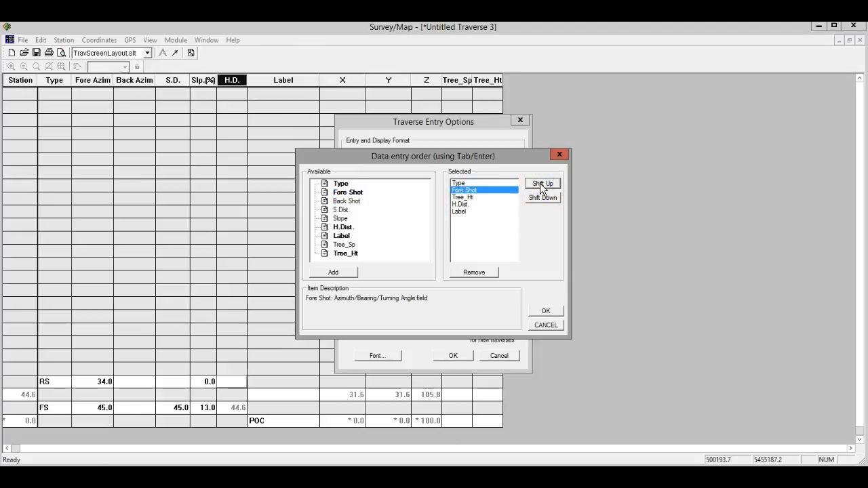
{"action": "left_click", "coordinate": [347, 194]}
{"action": "left_click", "coordinate": [354, 202]}
{"action": "left_click", "coordinate": [333, 272]}
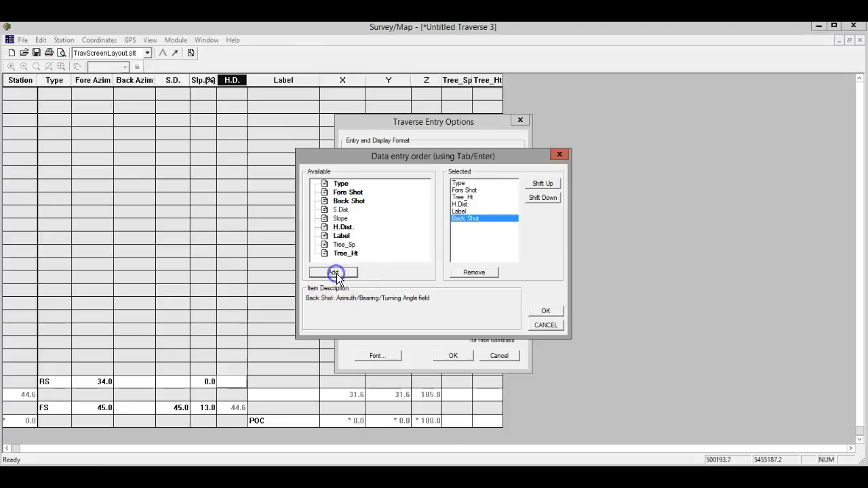
{"action": "left_click", "coordinate": [555, 182]}
{"action": "left_click", "coordinate": [555, 182]}
{"action": "left_click", "coordinate": [555, 182]}
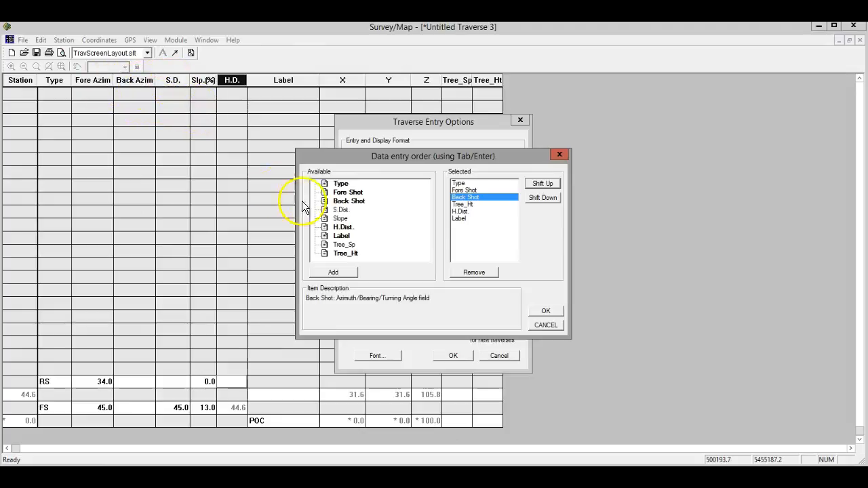
- Add S.Dist. and Slope to the entry order, placing them in that sequence directly after Back Shot
{"action": "left_click", "coordinate": [341, 209]}
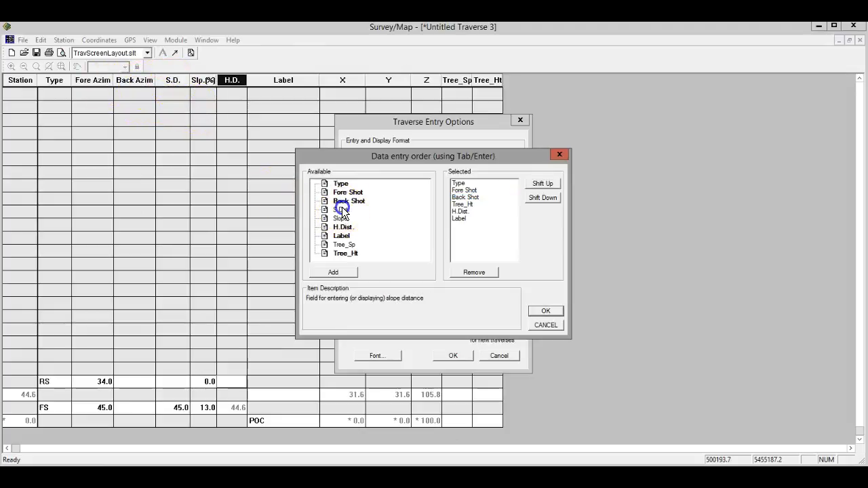
{"action": "left_click", "coordinate": [328, 274]}
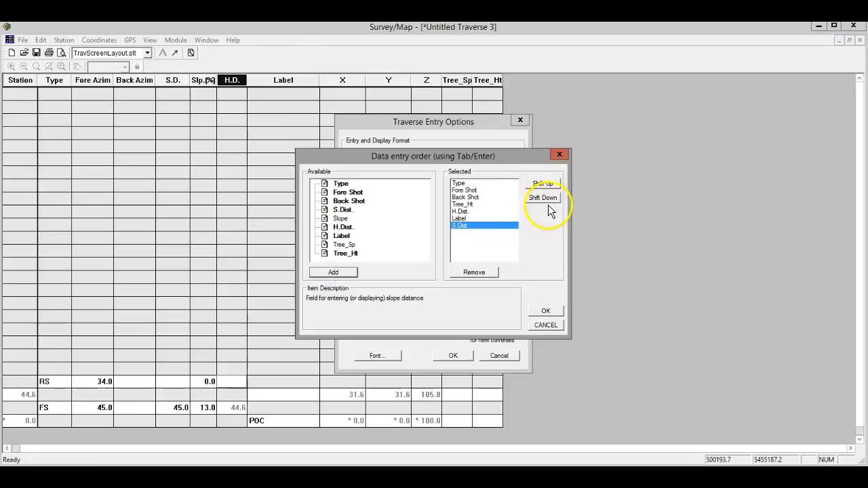
{"action": "left_click", "coordinate": [545, 183]}
{"action": "left_click", "coordinate": [544, 183]}
{"action": "left_click", "coordinate": [545, 183]}
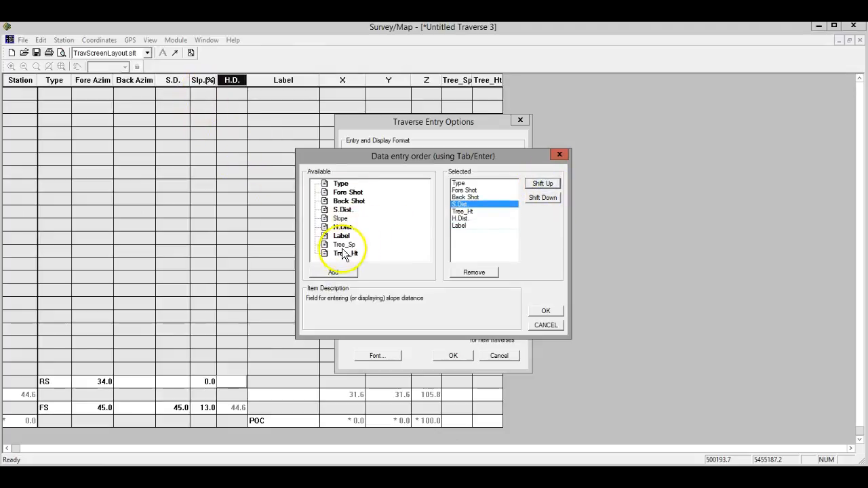
{"action": "left_click", "coordinate": [339, 218]}
{"action": "left_click", "coordinate": [333, 272]}
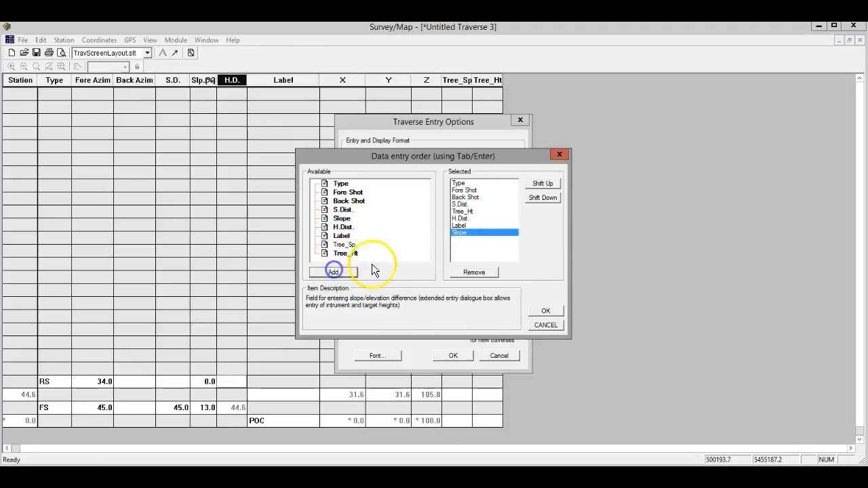
{"action": "left_click", "coordinate": [545, 184]}
{"action": "left_click", "coordinate": [545, 183]}
{"action": "left_click", "coordinate": [544, 183]}
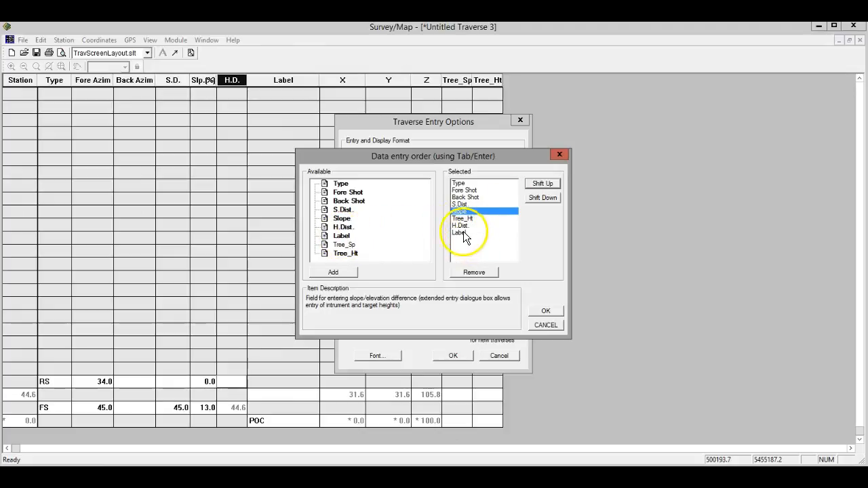
- Move Label to directly after Slope in the entry order and remove H.Dist. from the sequence
{"action": "left_click", "coordinate": [463, 231]}
{"action": "left_click", "coordinate": [542, 183]}
{"action": "left_click", "coordinate": [542, 183]}
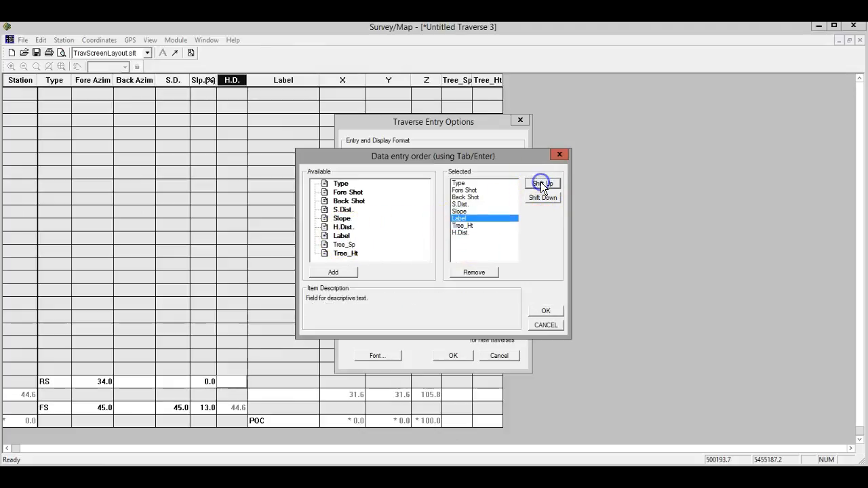
{"action": "left_click", "coordinate": [466, 232]}
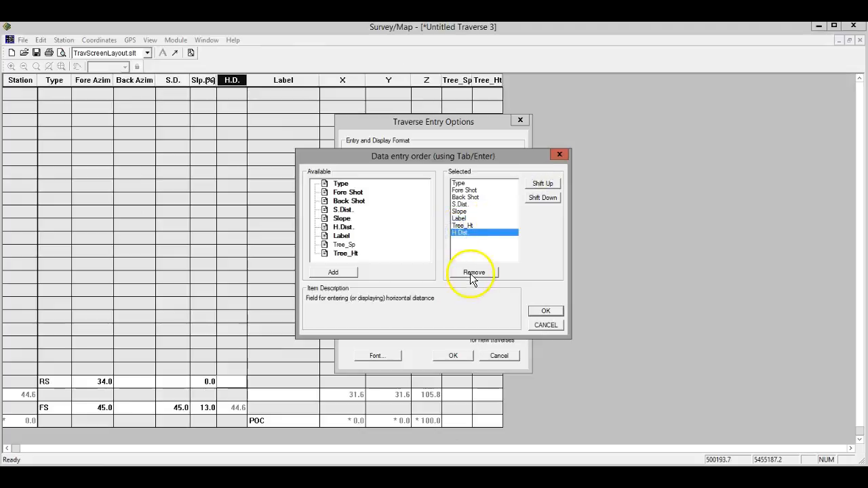
{"action": "left_click", "coordinate": [470, 273]}
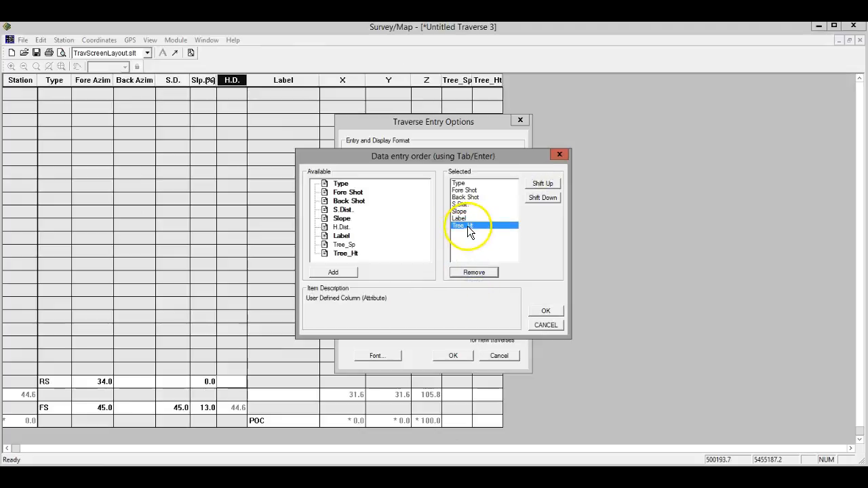
- Add Tree_Sp ahead of Tree_Ht in the entry order and apply the new sequence to the traverse
{"action": "left_click", "coordinate": [344, 244]}
{"action": "left_click", "coordinate": [333, 272]}
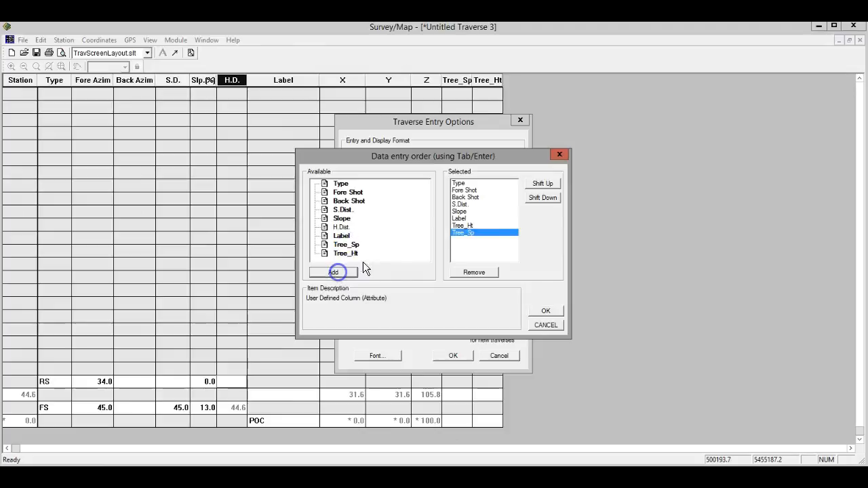
{"action": "left_click", "coordinate": [540, 184]}
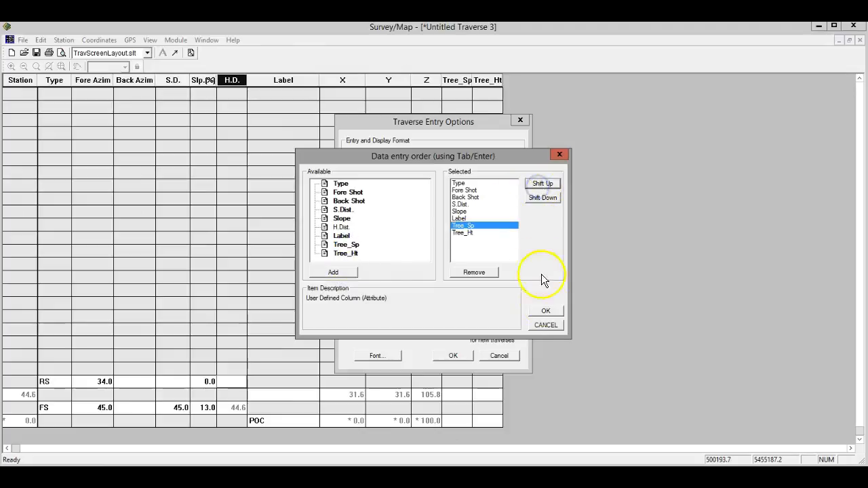
{"action": "left_click", "coordinate": [547, 311]}
{"action": "left_click", "coordinate": [465, 354]}
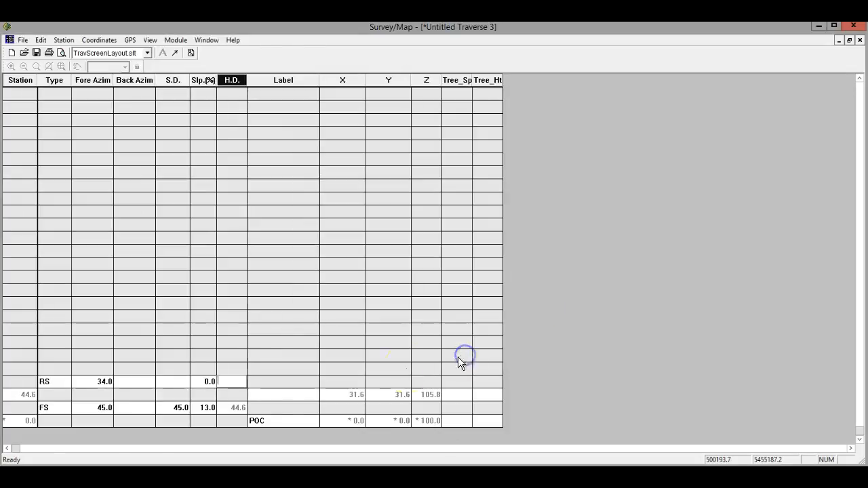
- Check the new entry order by stepping from the FS shot's type through its fields to the POC station's tree species
{"action": "left_click", "coordinate": [57, 408]}
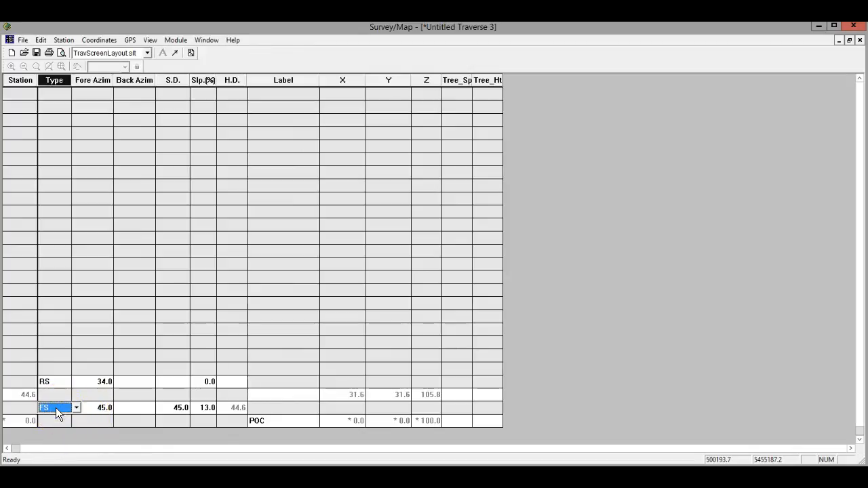
{"action": "key", "text": "Tab"}
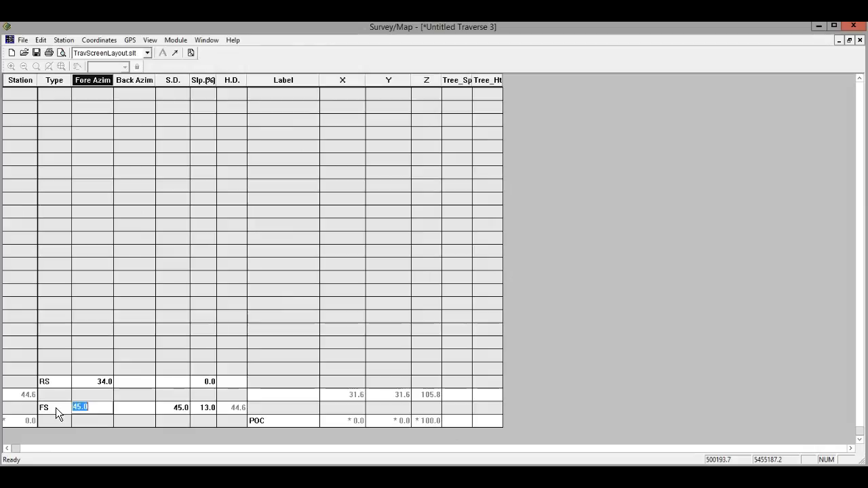
{"action": "key", "text": "Tab"}
{"action": "key", "text": "Tab"}
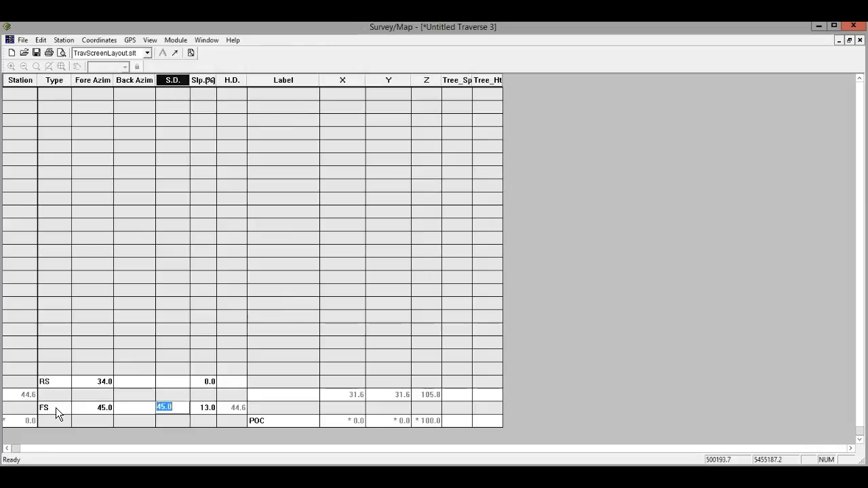
{"action": "key", "text": "Tab"}
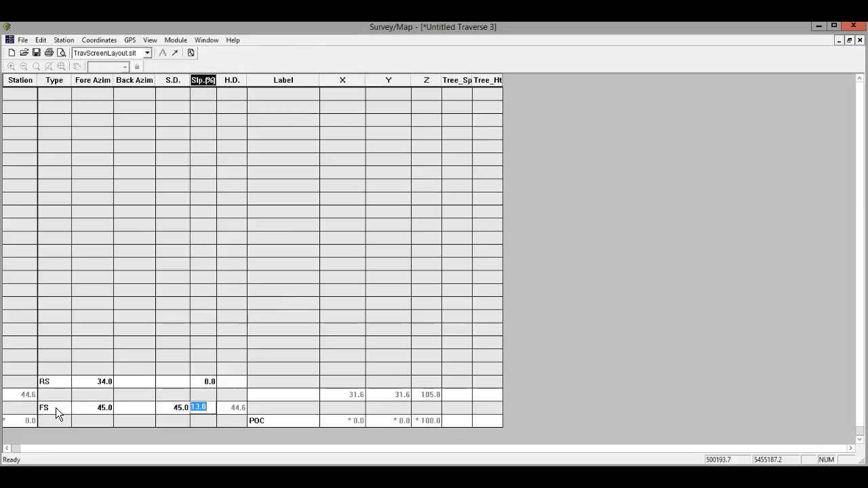
{"action": "key", "text": "Tab"}
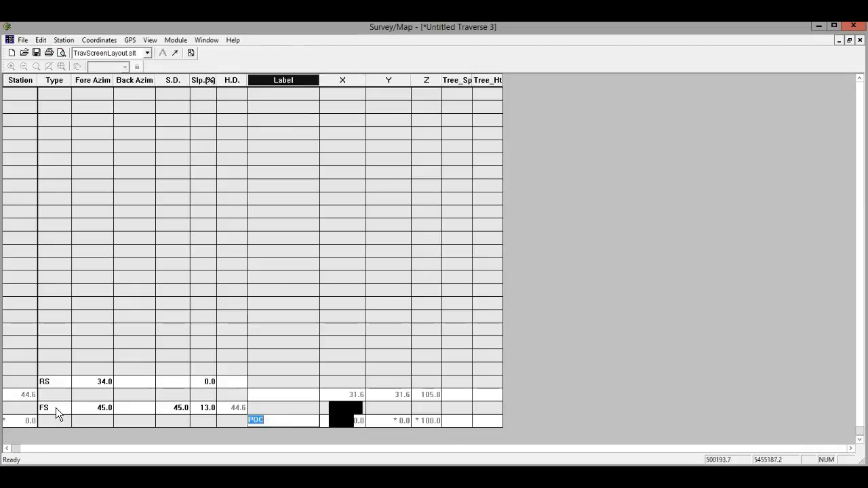
{"action": "key", "text": "Tab"}
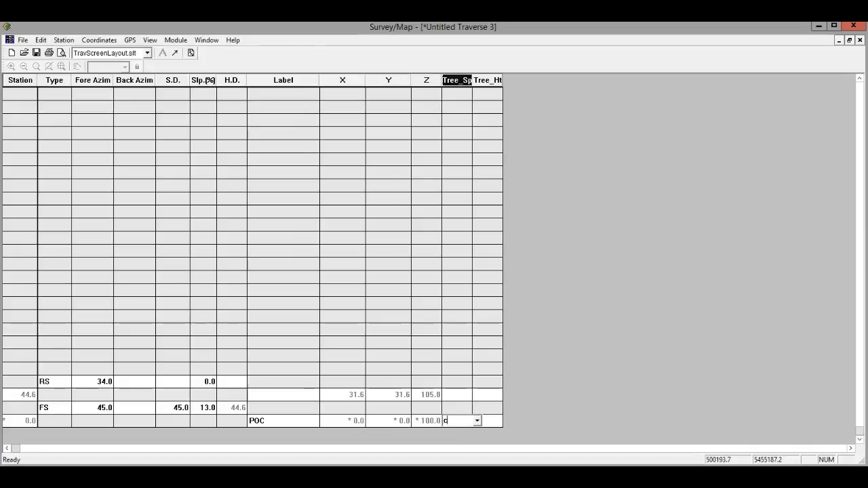
- Set the POC station's tree species to Cw and its tree height to 34
{"action": "left_click", "coordinate": [478, 420]}
{"action": "left_click", "coordinate": [459, 441]}
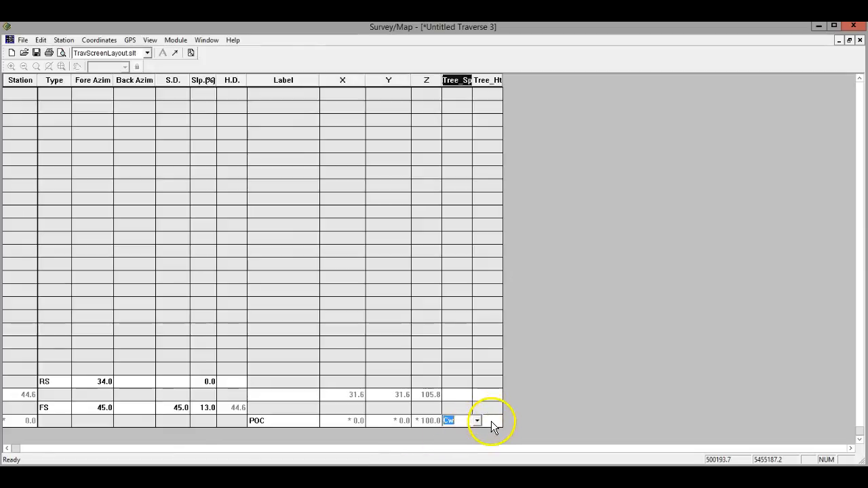
{"action": "left_click", "coordinate": [491, 421]}
{"action": "type", "text": "34"}
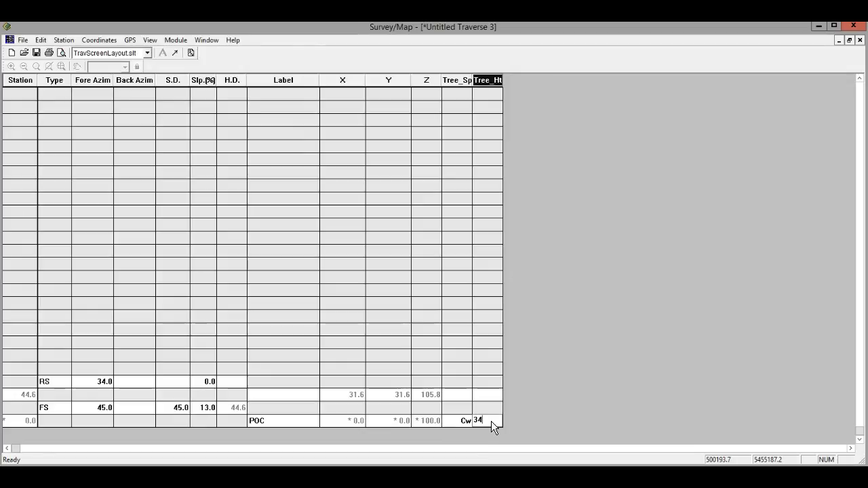
{"action": "key", "text": "Return"}
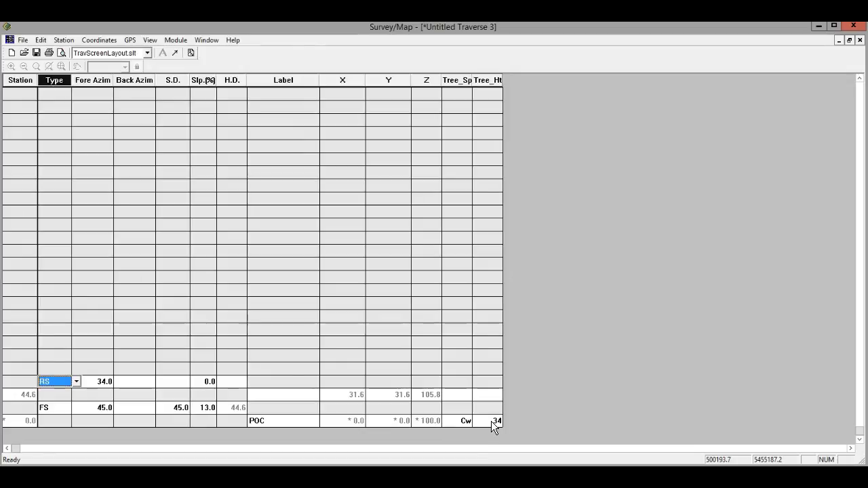
- Set the RS shot's backshot, adjusted by 180 degrees, to 35 using the Foreshot/Backshot calculator for the 34.0 fore azimuth
{"action": "key", "text": "Return"}
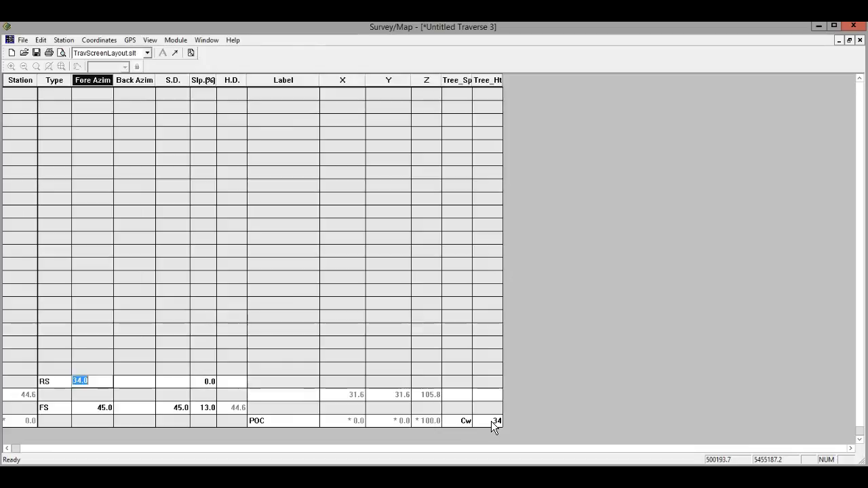
{"action": "key", "text": "Return"}
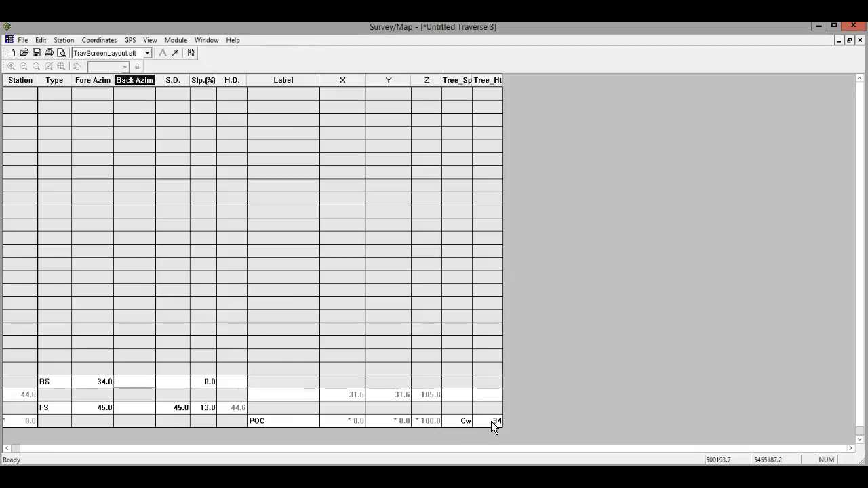
{"action": "left_click", "coordinate": [136, 382]}
{"action": "double_click", "coordinate": [136, 382]}
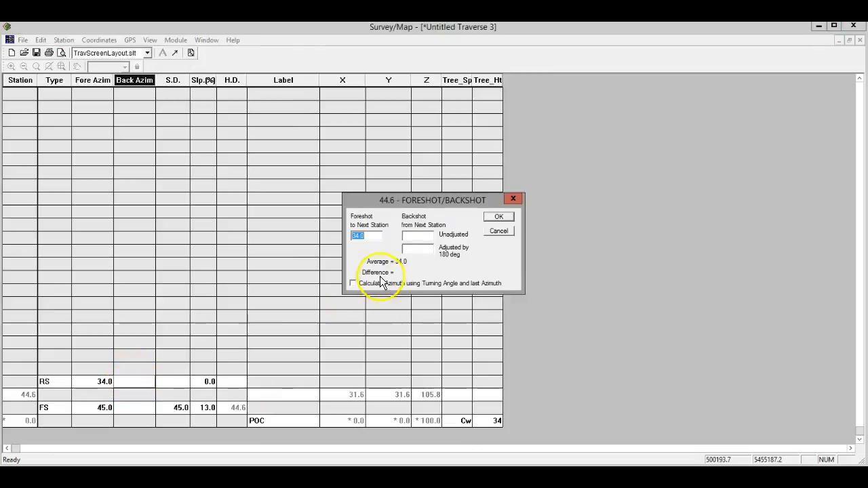
{"action": "left_click", "coordinate": [414, 249]}
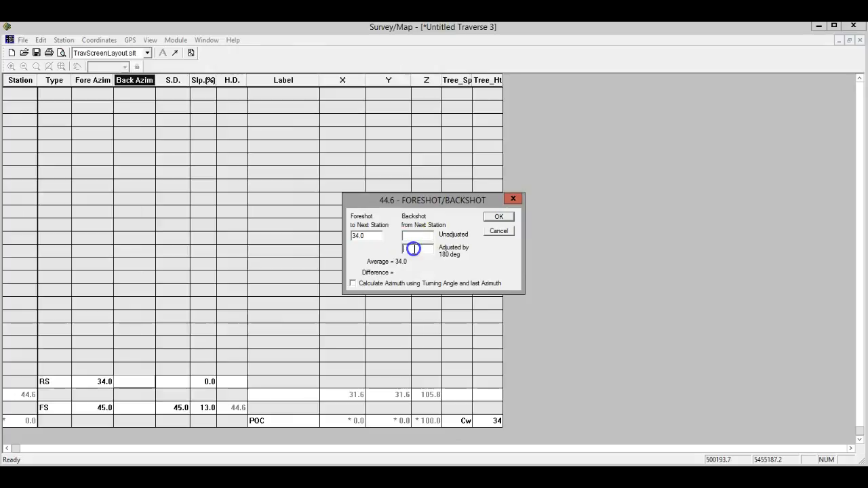
{"action": "type", "text": "35"}
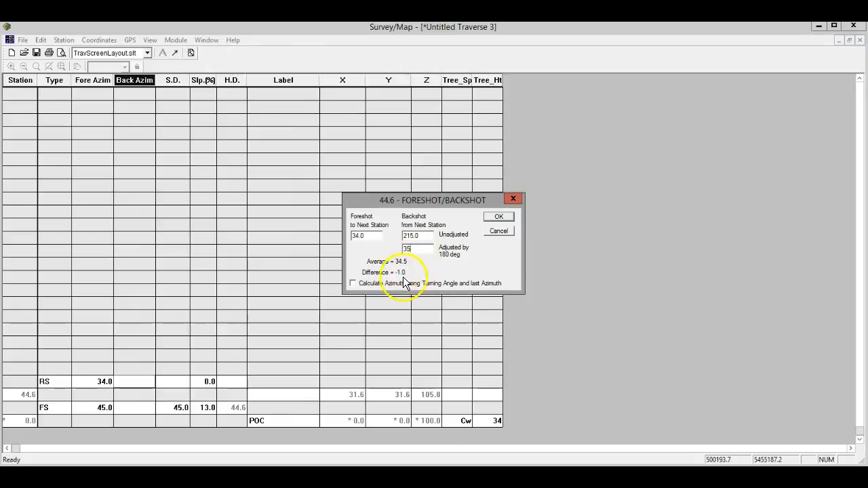
{"action": "left_click", "coordinate": [502, 216]}
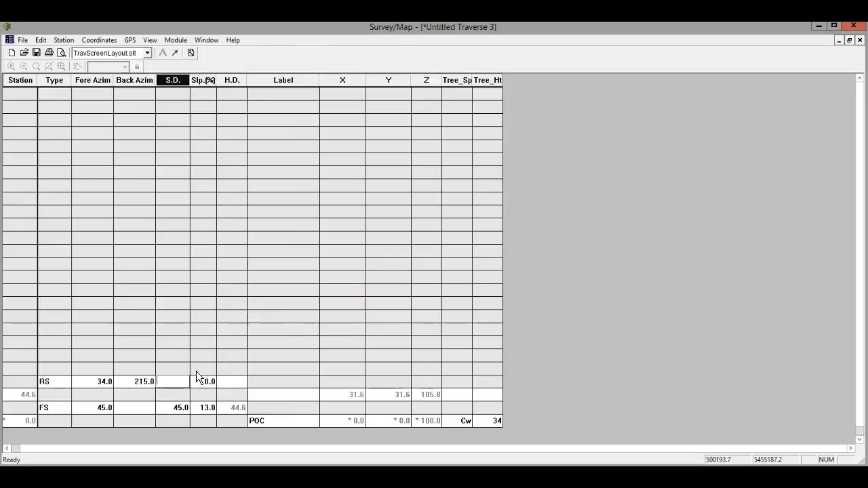
- Set the RS shot's slope distance to 45 and its slope to 10%
{"action": "type", "text": "45"}
{"action": "key", "text": "Return"}
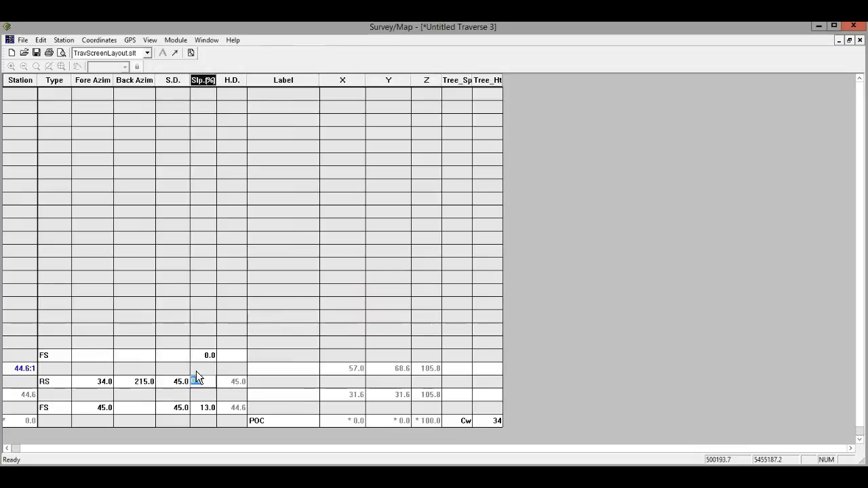
{"action": "type", "text": "10"}
{"action": "key", "text": "Return"}
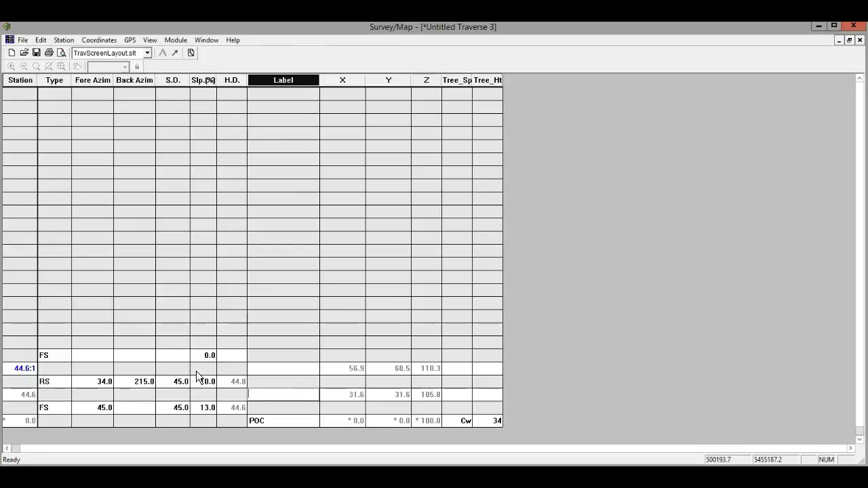
- Label station 44.6 "tree" and set its tree species to Fd and tree height to 30
{"action": "type", "text": "tree"}
{"action": "key", "text": "Return"}
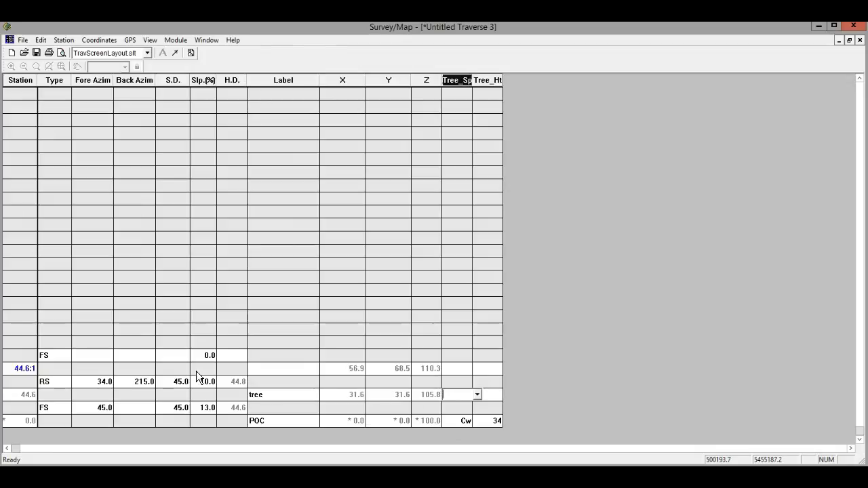
{"action": "left_click", "coordinate": [477, 394]}
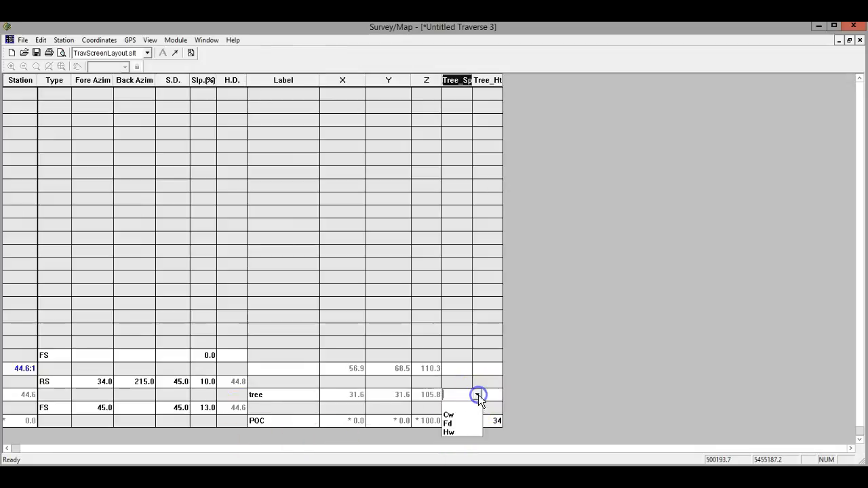
{"action": "left_click", "coordinate": [458, 424]}
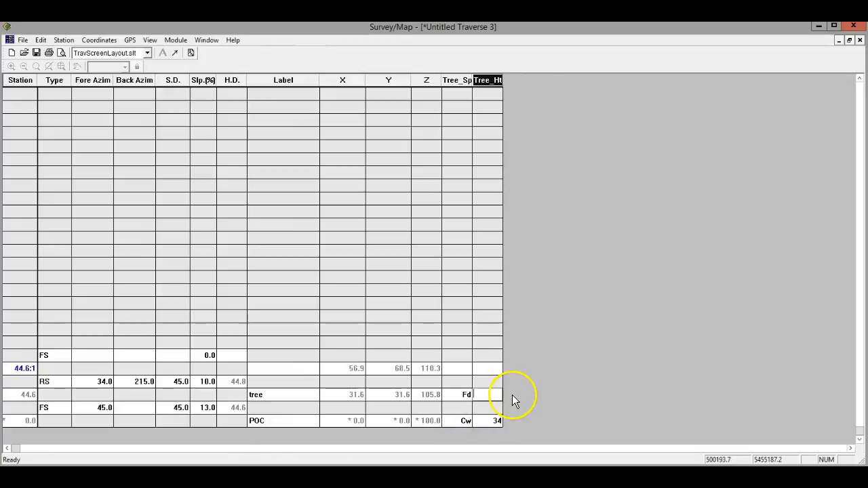
{"action": "type", "text": "30"}
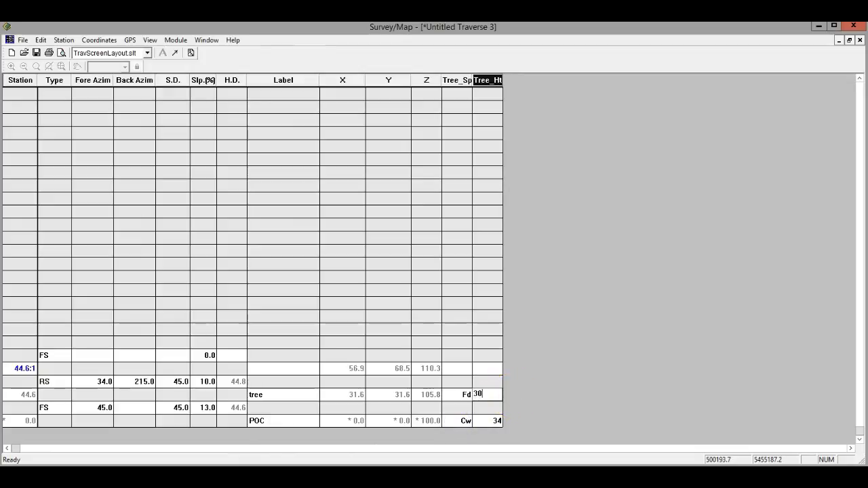
{"action": "left_click", "coordinate": [516, 401]}
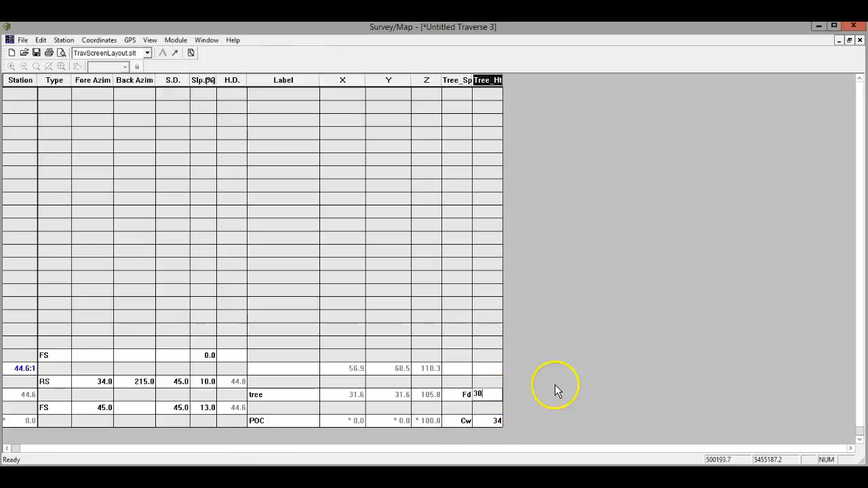